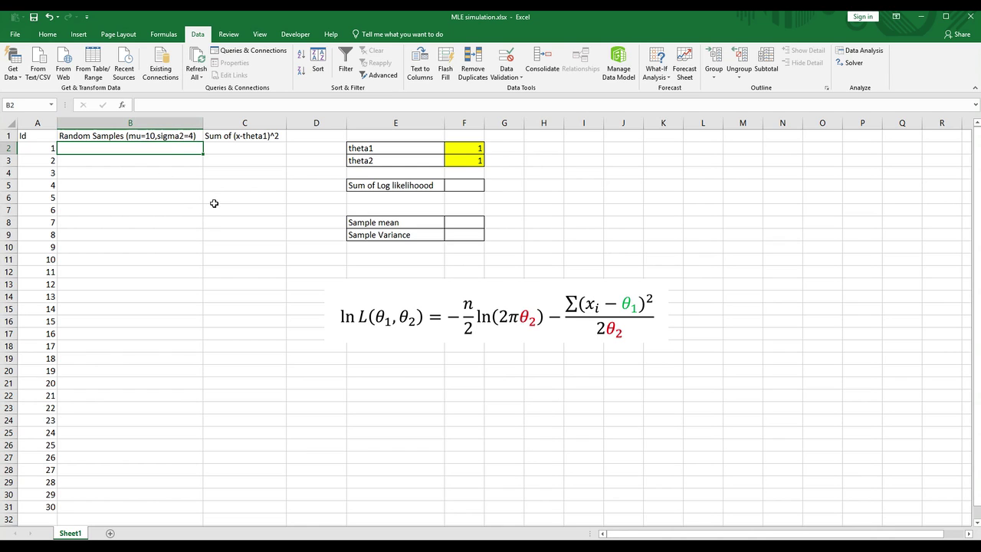
Step: Fill B2:B31 with normal samples using =NORM.INV(RAND(),10,2)
text(=n)
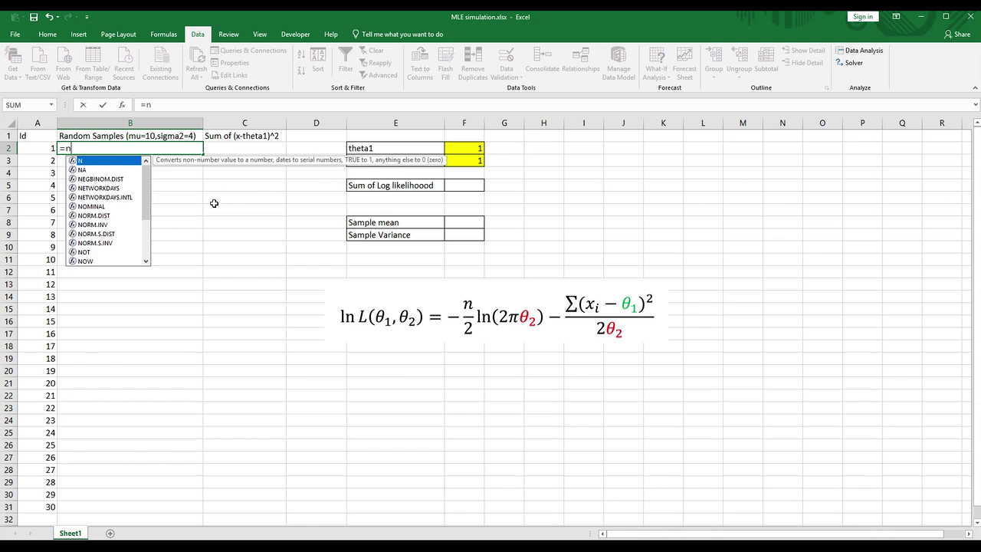
text(orm.in)
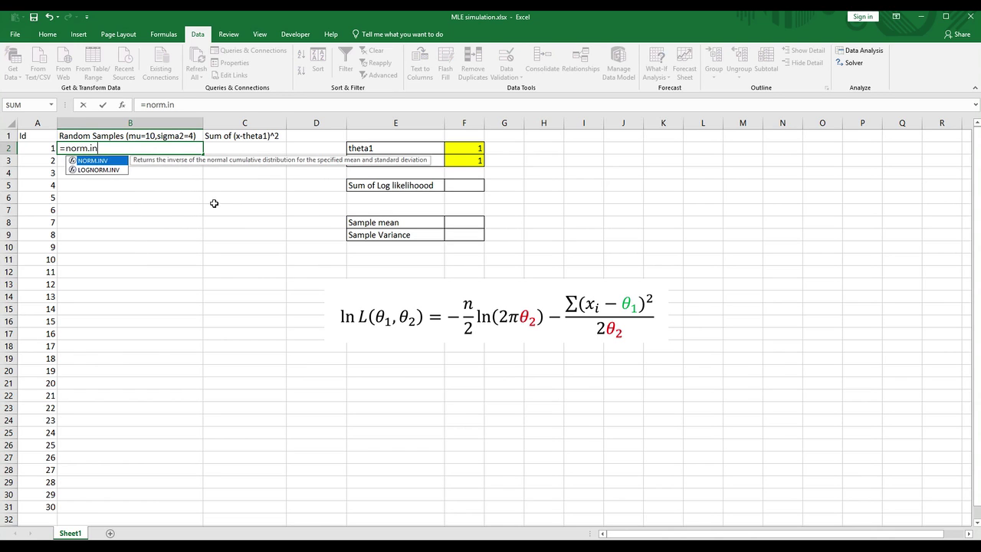
text(v()
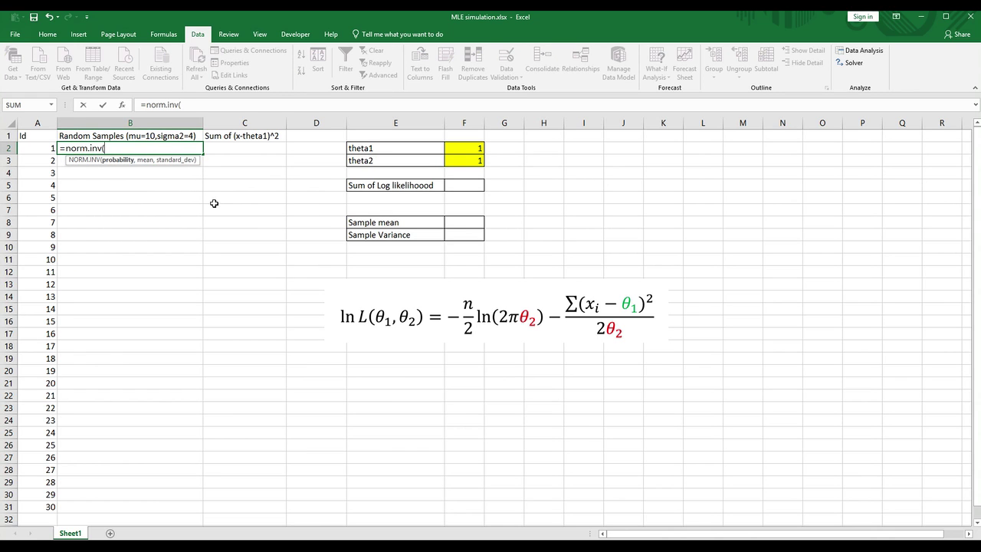
text(rand)
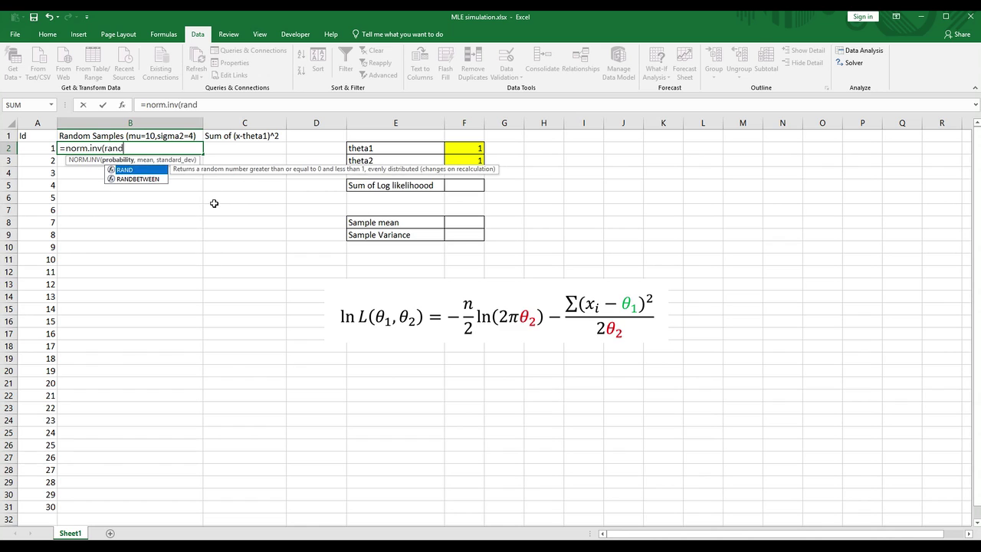
text(())
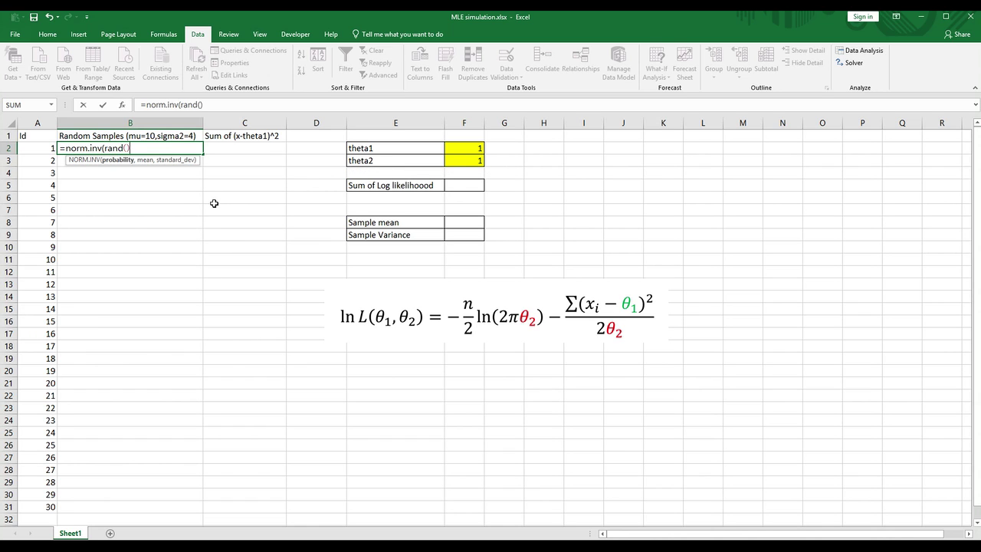
text(,)
text(10,)
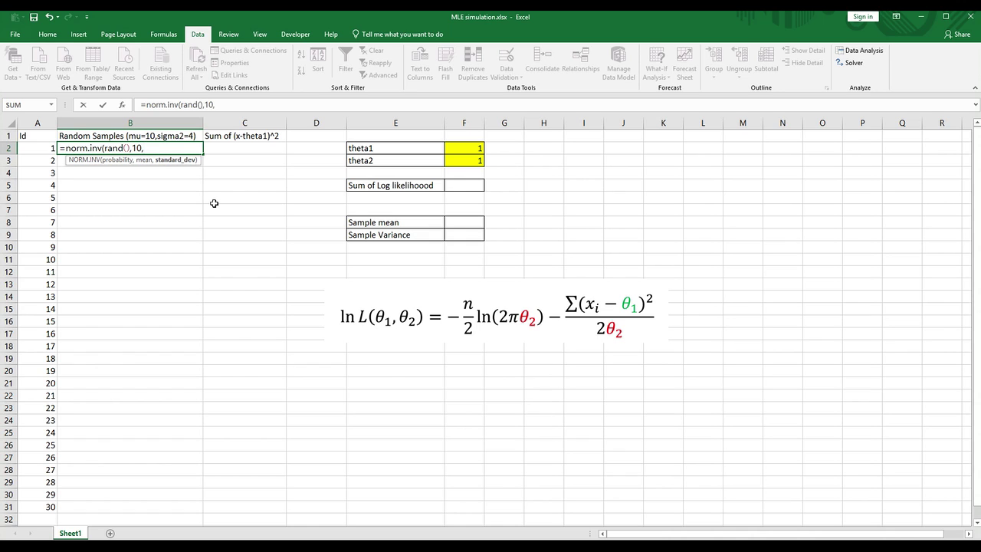
text(2)
text())
key(ctrl+Return)
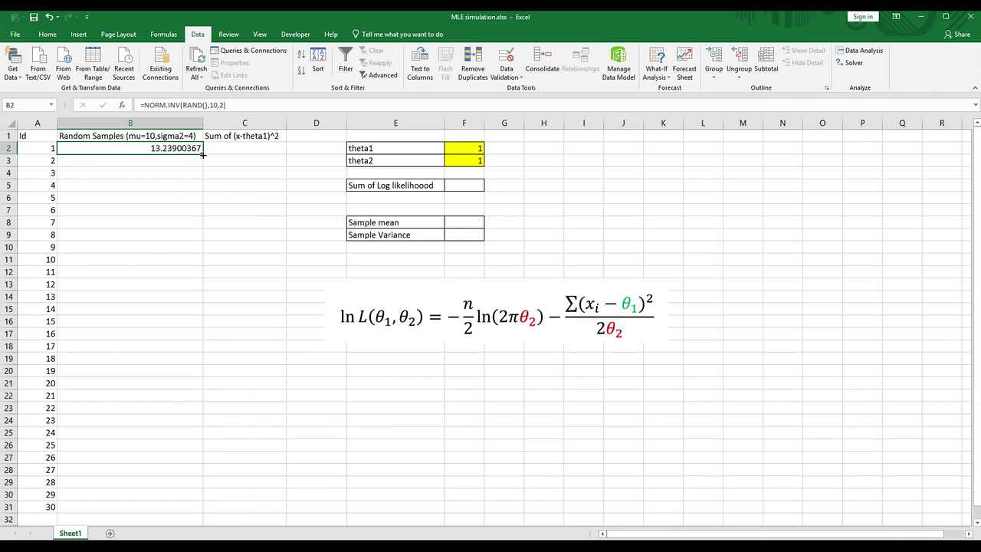
double_click(203, 154)
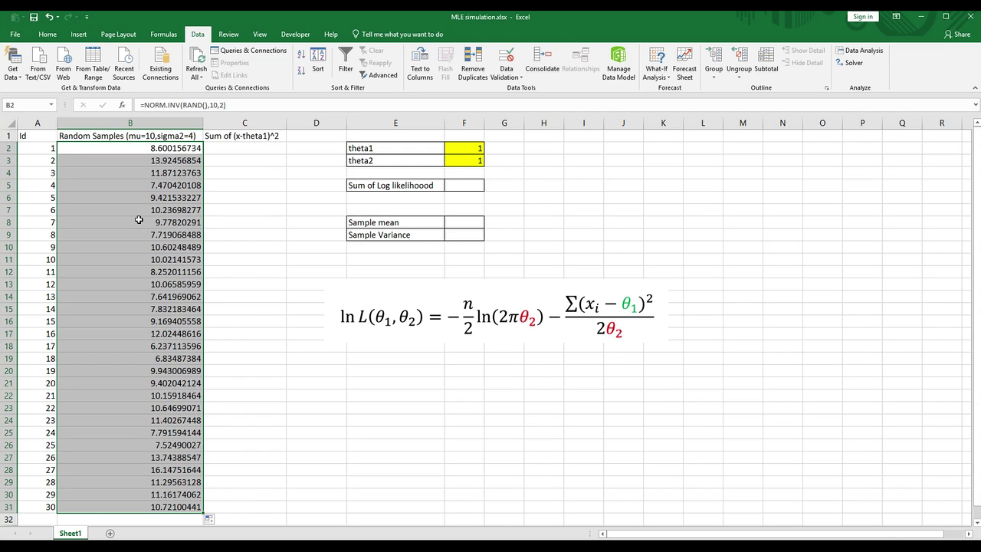
Step: Replace the 30 sample formulas with their fixed values via Paste Special
key(ctrl+c)
right_click(138, 220)
click(182, 260)
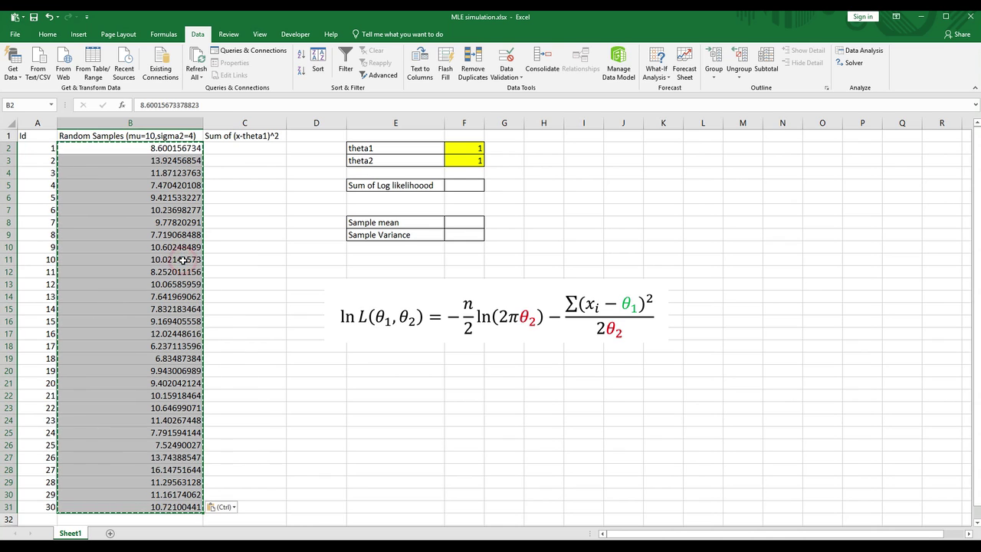
click(153, 185)
click(411, 149)
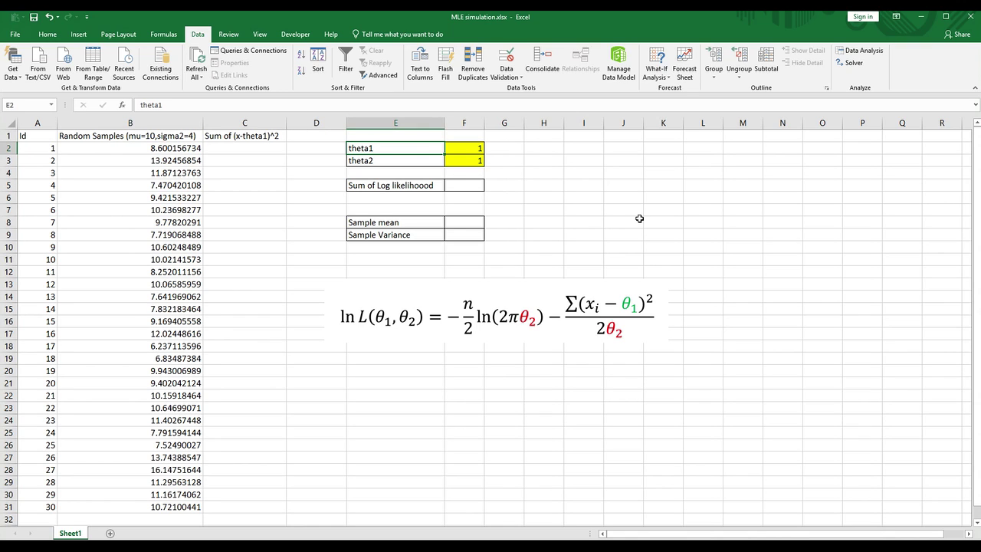
Step: Review the theta1, theta2 and log-likelihood cells and the likelihood equation picture
key(Right)
key(shift+Down)
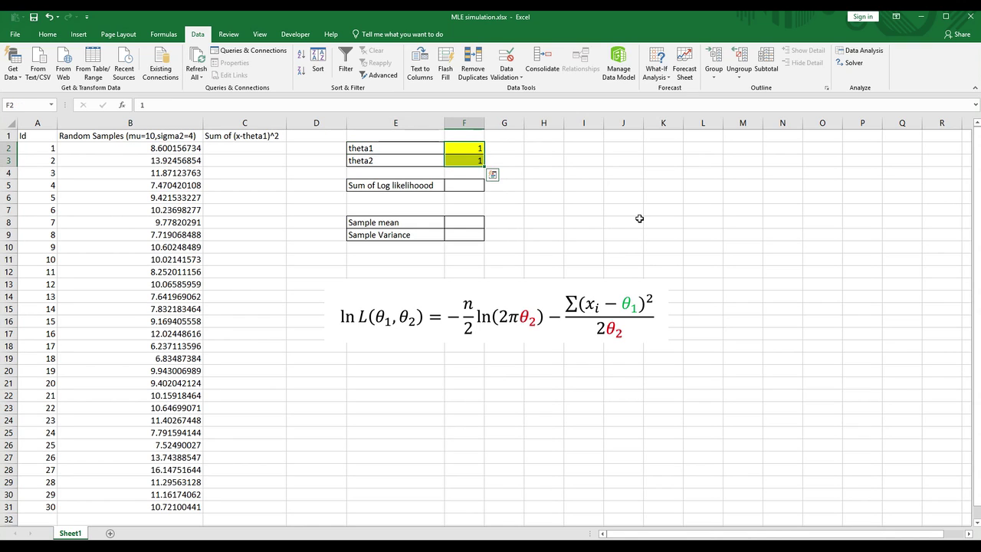
key(Down)
key(Down)
key(Down)
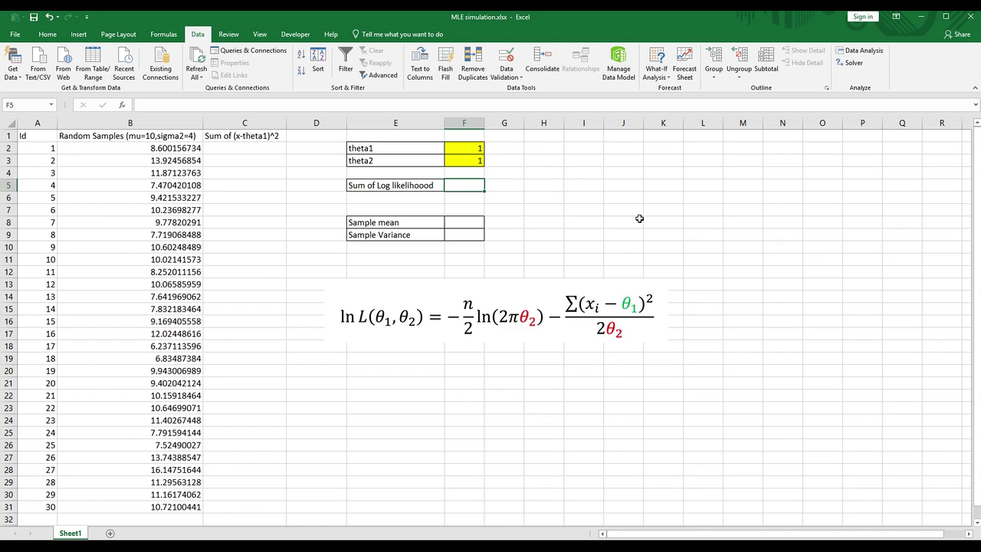
key(Left)
key(Left)
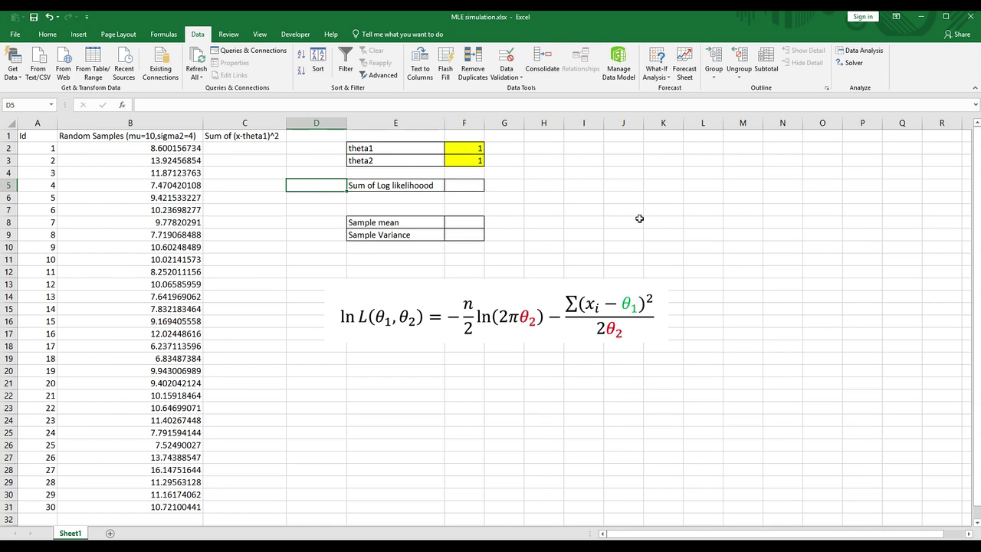
click(458, 307)
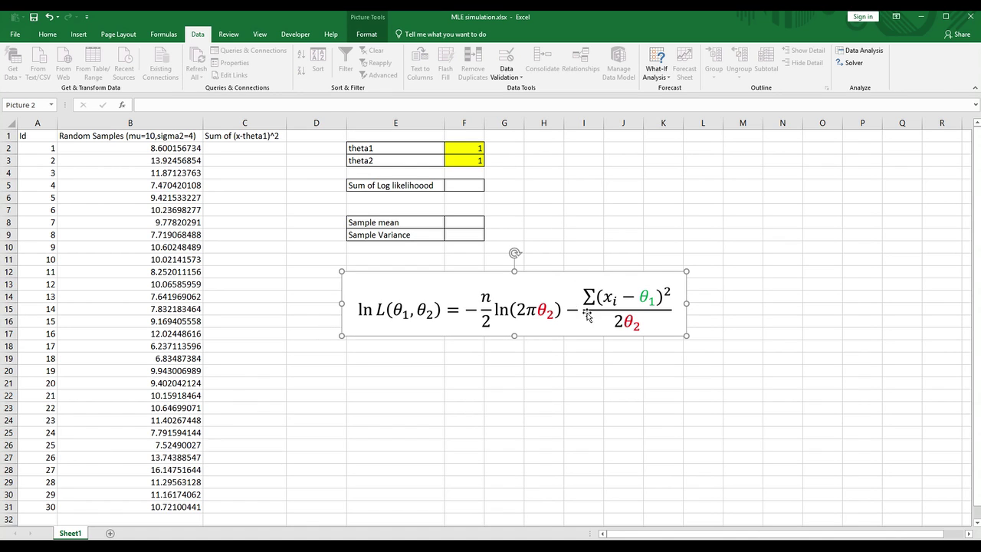
Step: Enter =(B2-$F$2)^2 in C2 and fill it down to C31
click(256, 151)
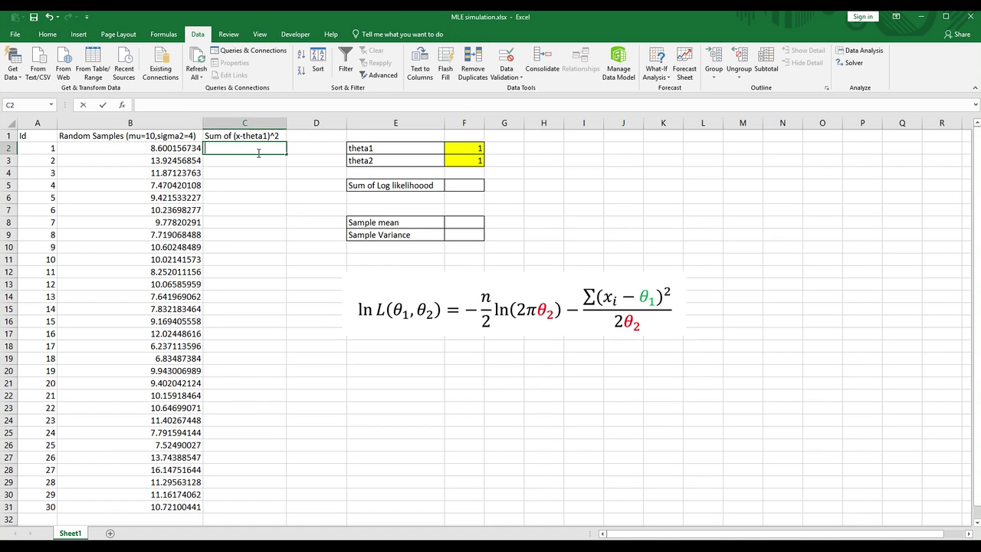
text(=()
key(Left)
text(-)
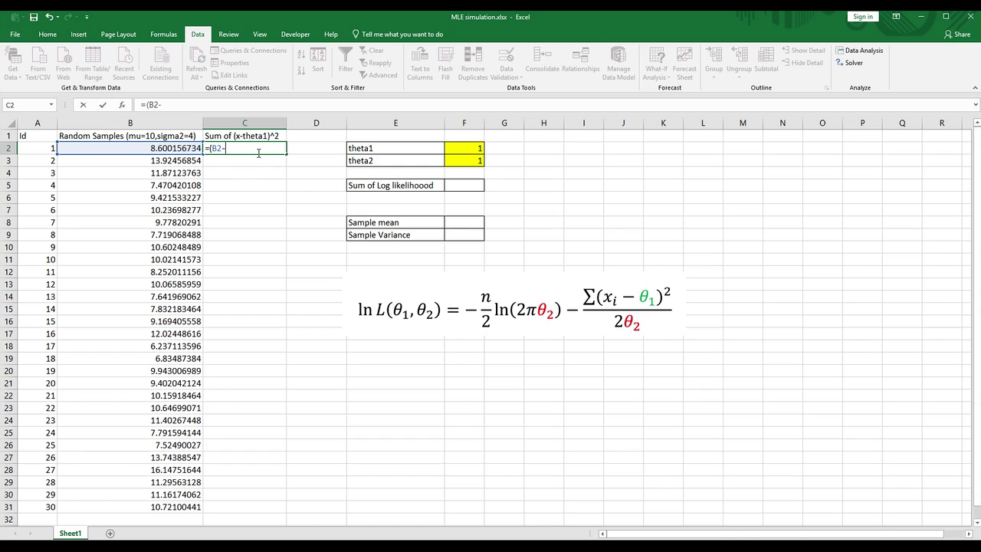
key(Right)
key(Right)
key(Right)
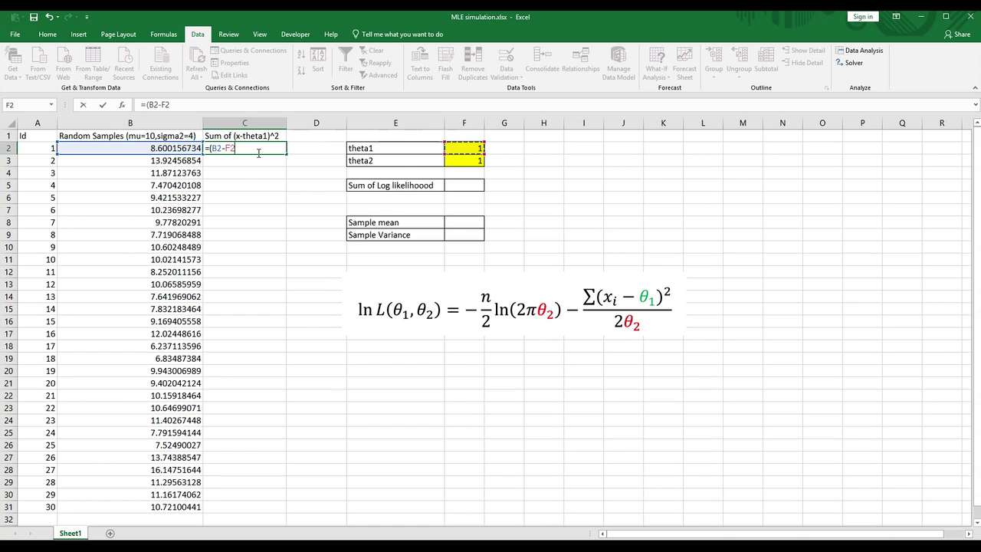
key(F4)
text()^)
text(2)
key(Return)
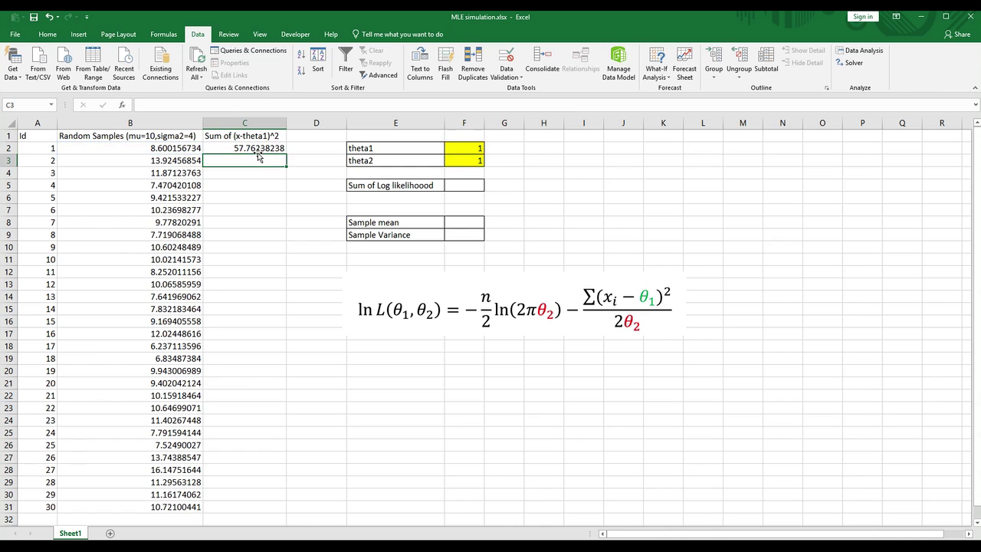
click(258, 150)
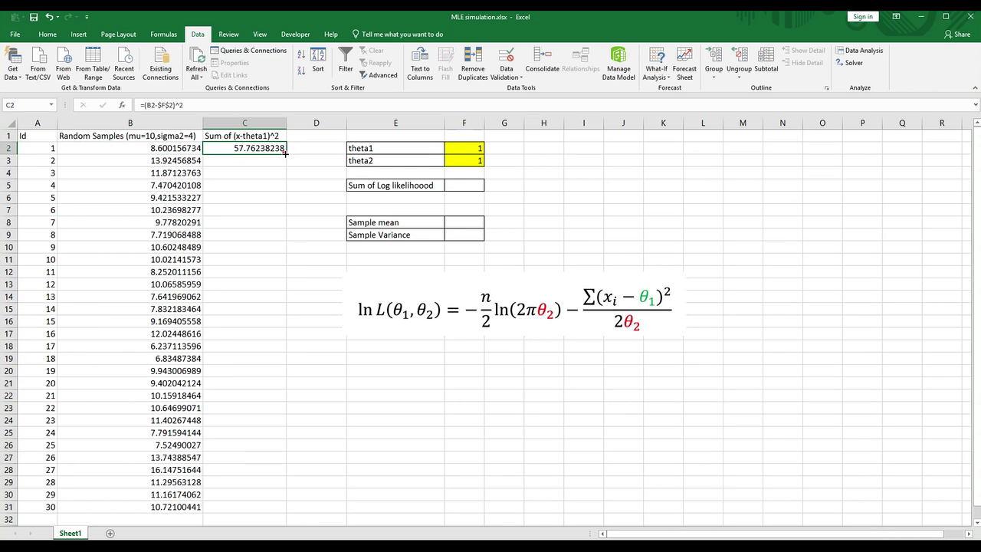
double_click(284, 154)
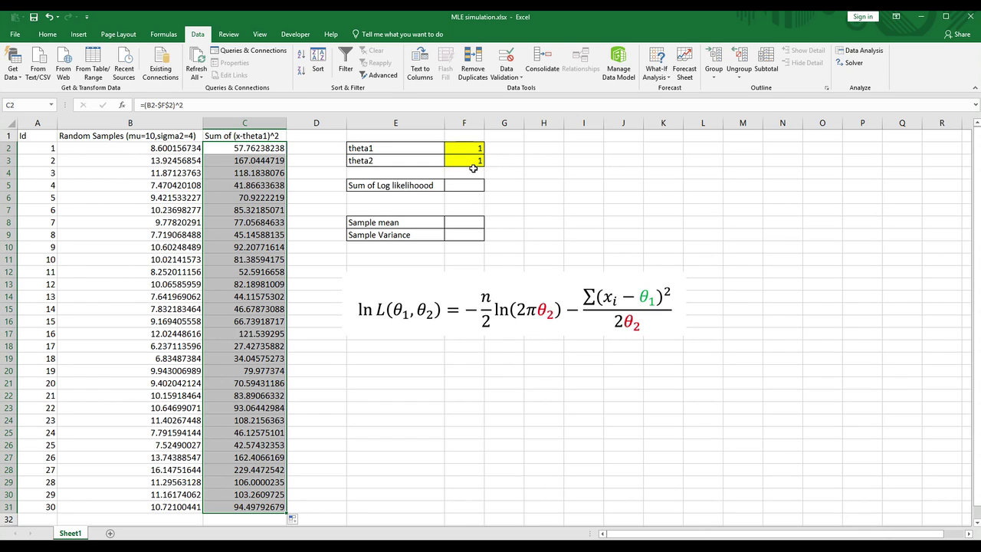
Step: Compute the sample mean (9.92147) with =AVERAGE(B2:B31)
click(452, 223)
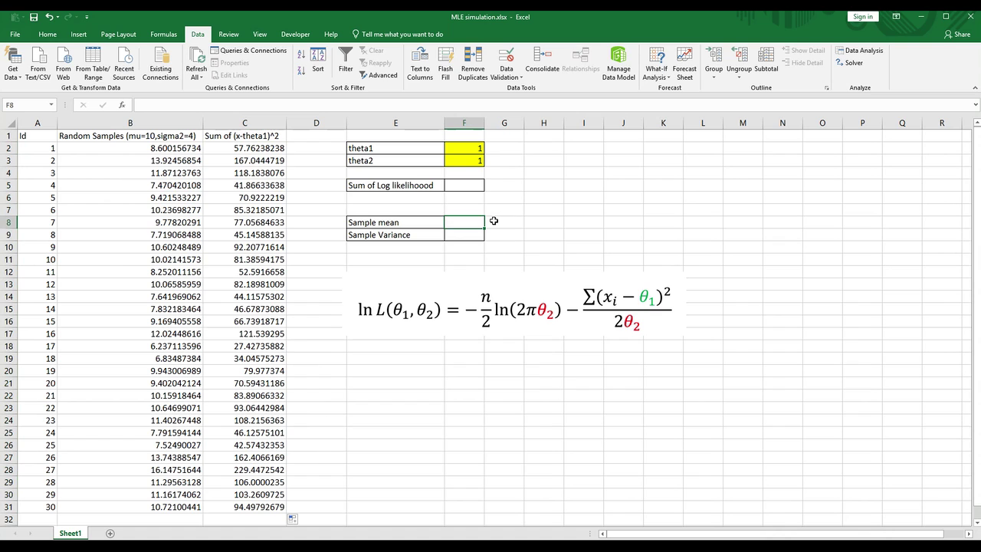
text(=average()
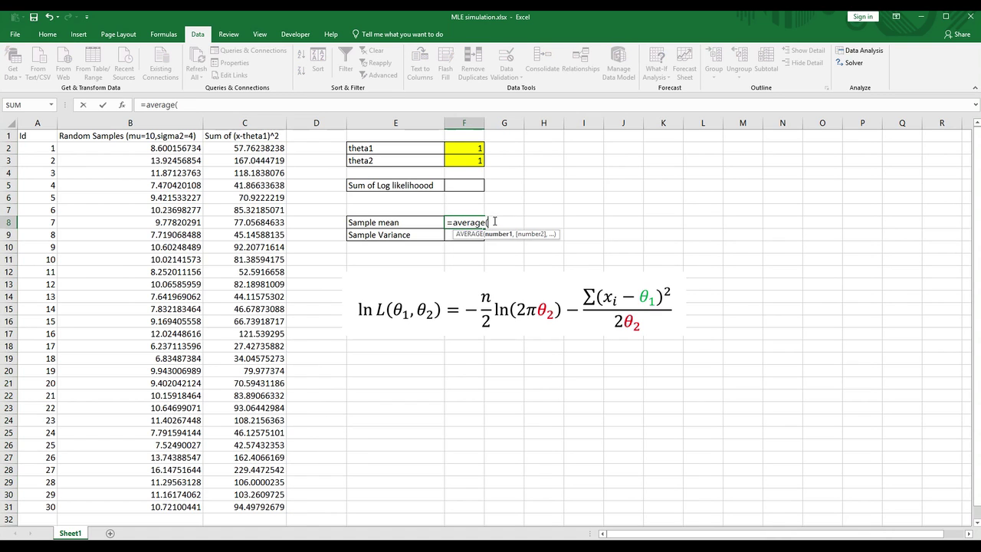
click(184, 153)
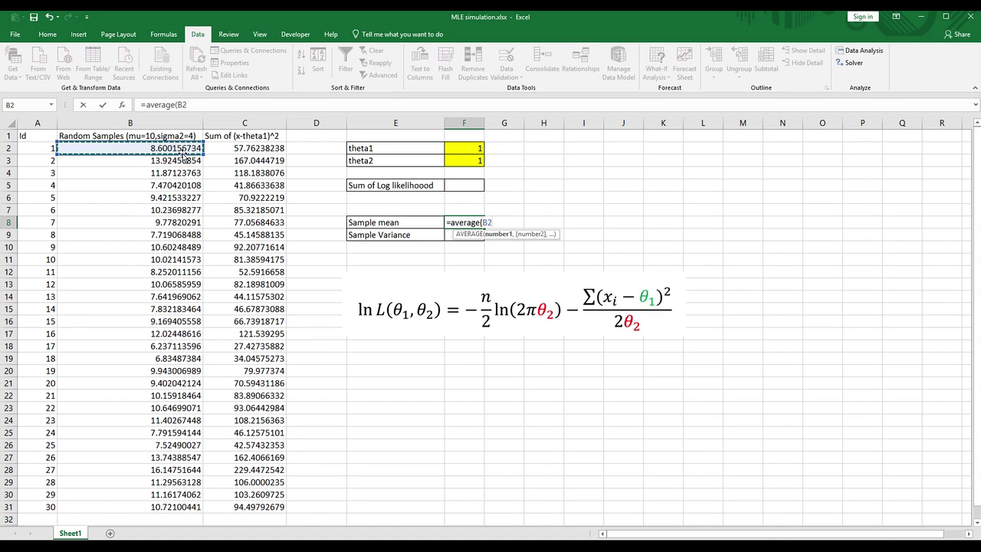
key(ctrl+shift+Down)
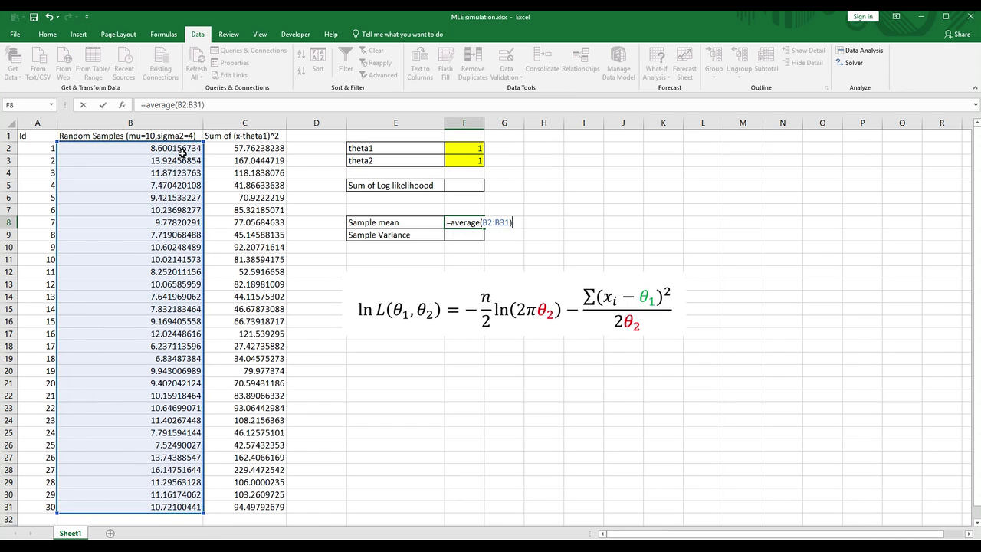
key(Return)
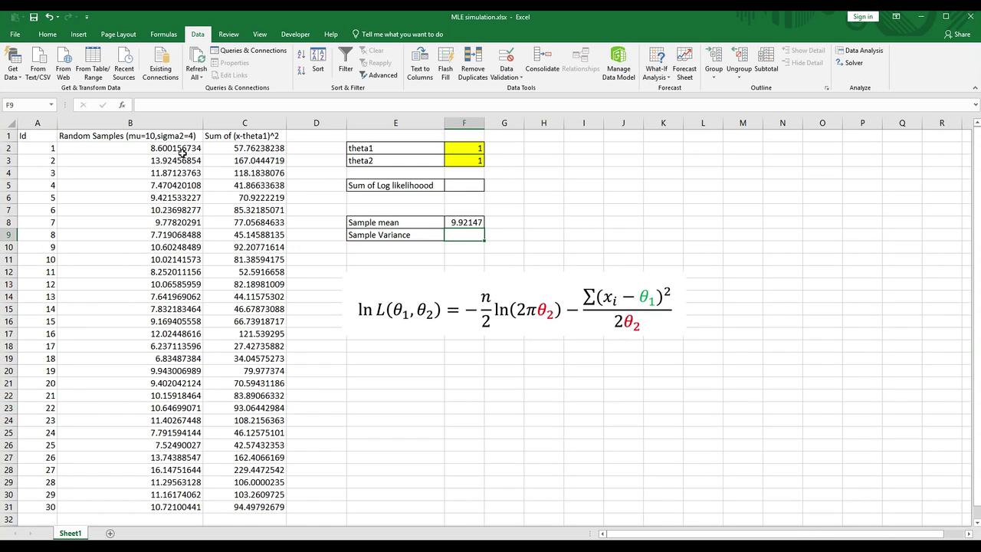
Step: Compute the sample variance (4.81669) in F9 with =DEVSQ(B2:B31)/30
text(=)
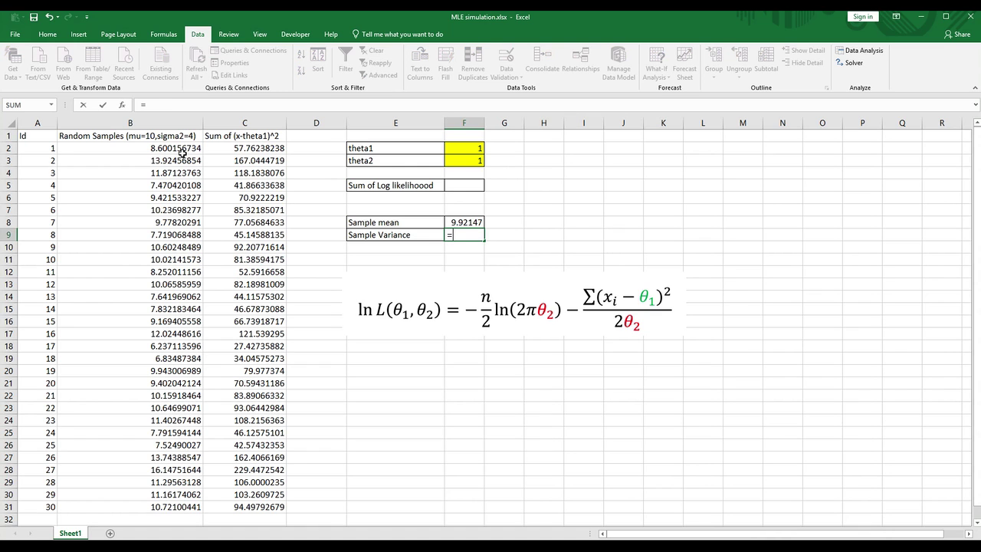
text(devsq()
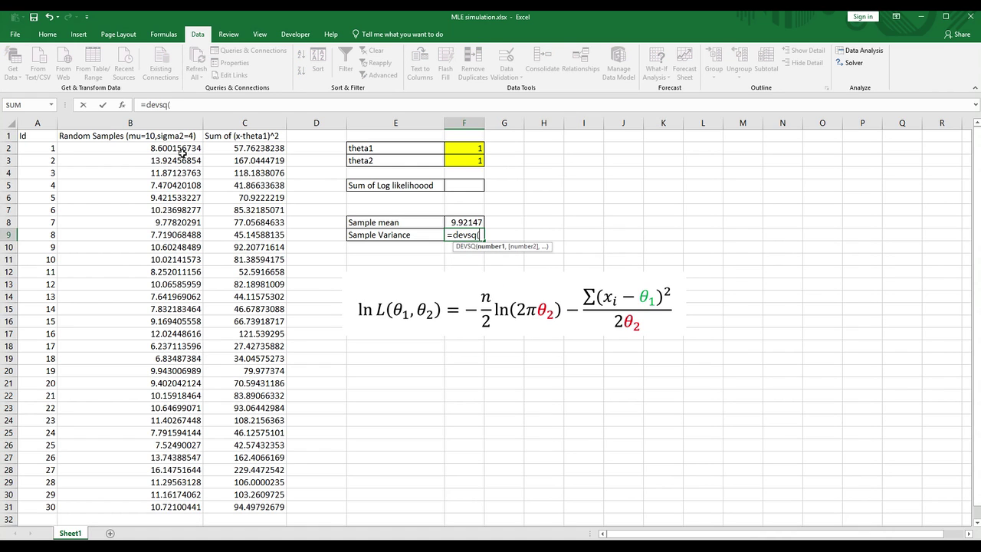
key(Left)
key(Left)
key(Left)
key(Left)
key(Up)
key(Up)
key(Up)
key(Up)
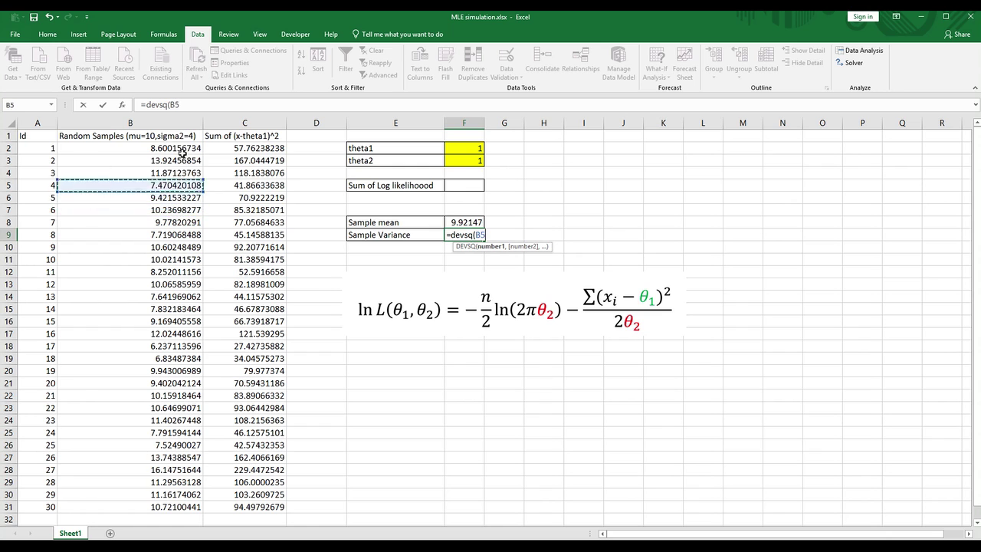
key(Up)
key(Up)
key(Up)
key(ctrl+shift+Down)
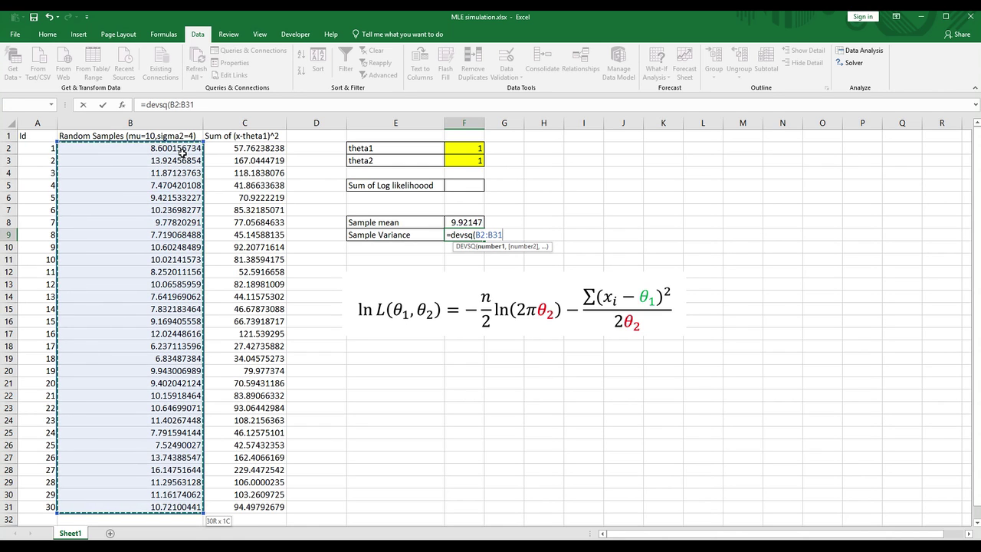
text()/3)
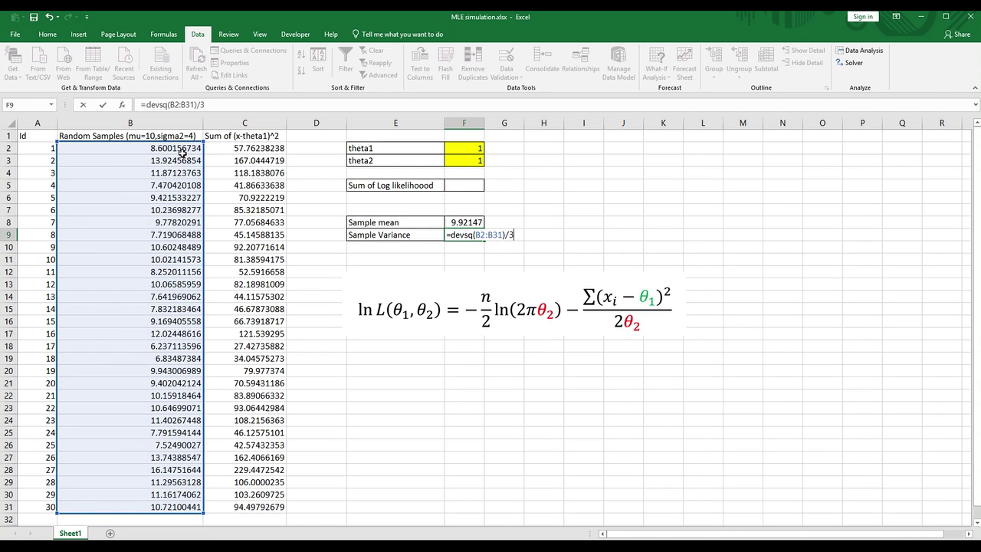
text(0)
key(ctrl+Return)
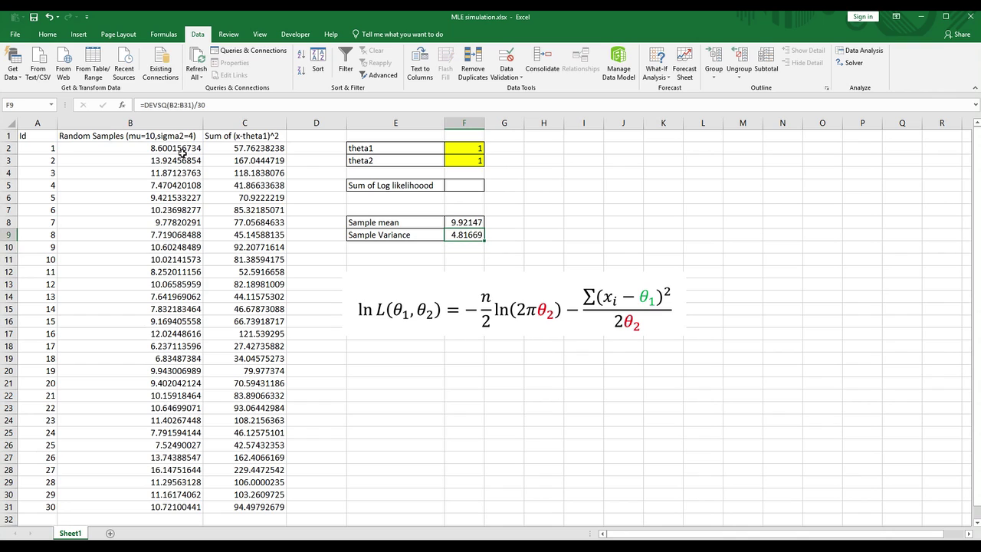
click(442, 316)
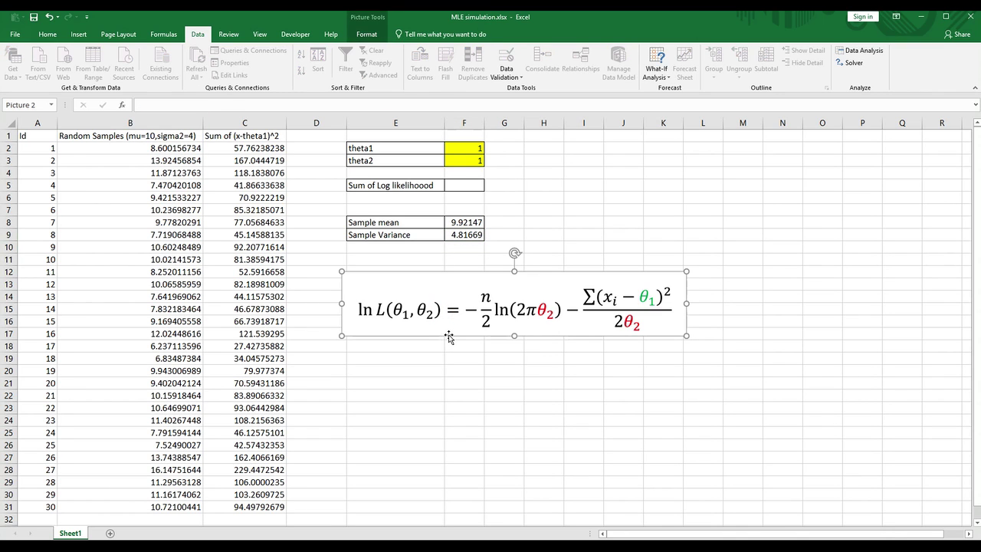
Step: Enter =-30*LN(2*PI()*F3)/2-SUM(C2:C31)/(2*F3) in F5, giving -1293.7
click(467, 187)
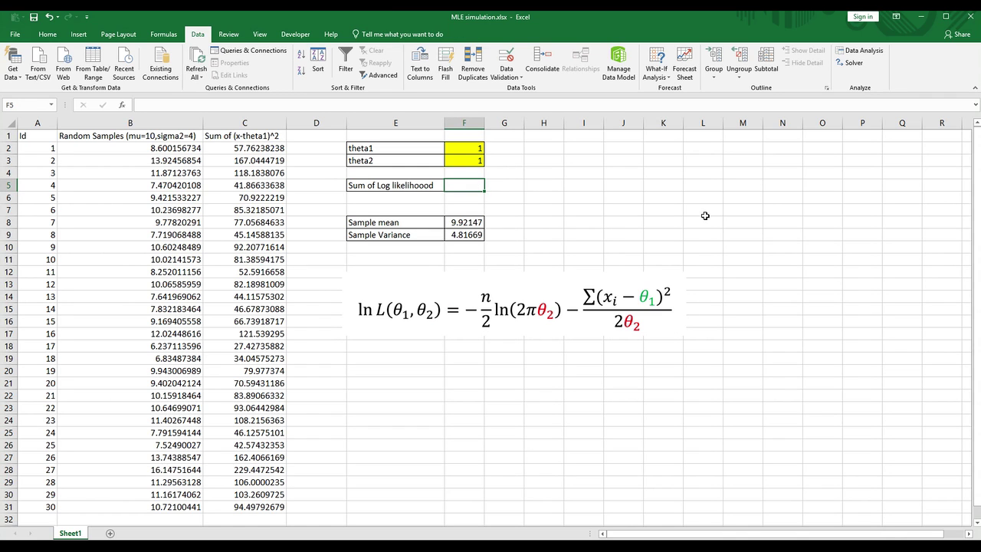
text(=)
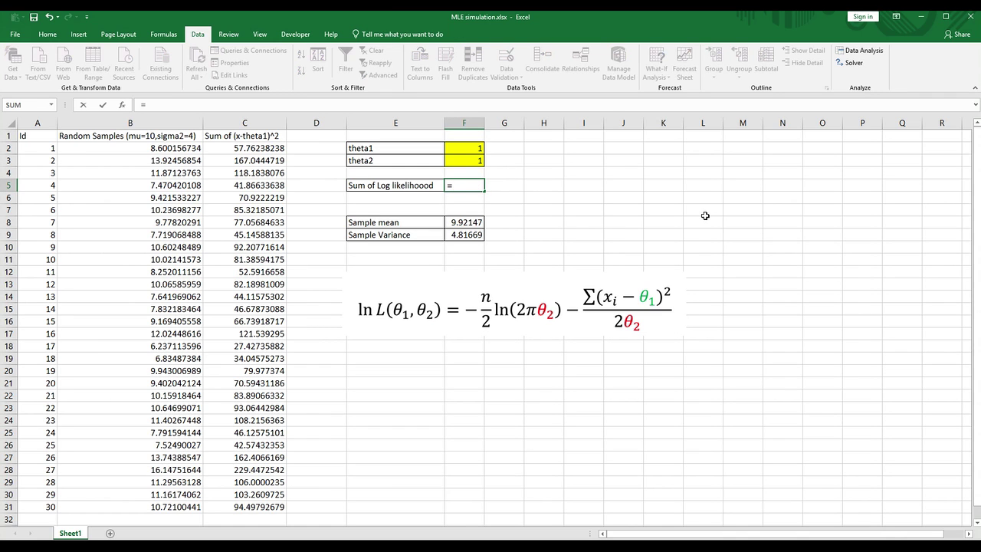
text(-30*)
text(ln(2)
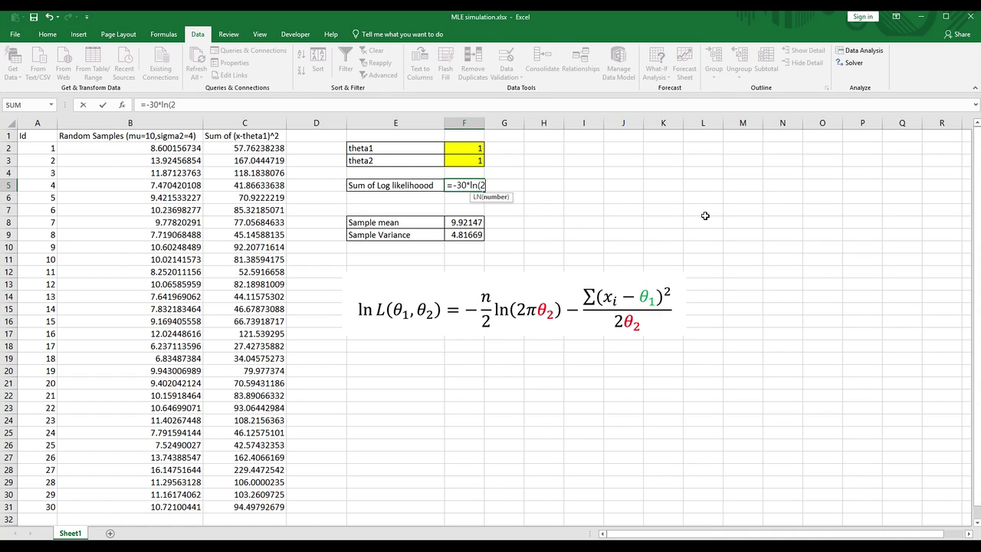
text(*pi)
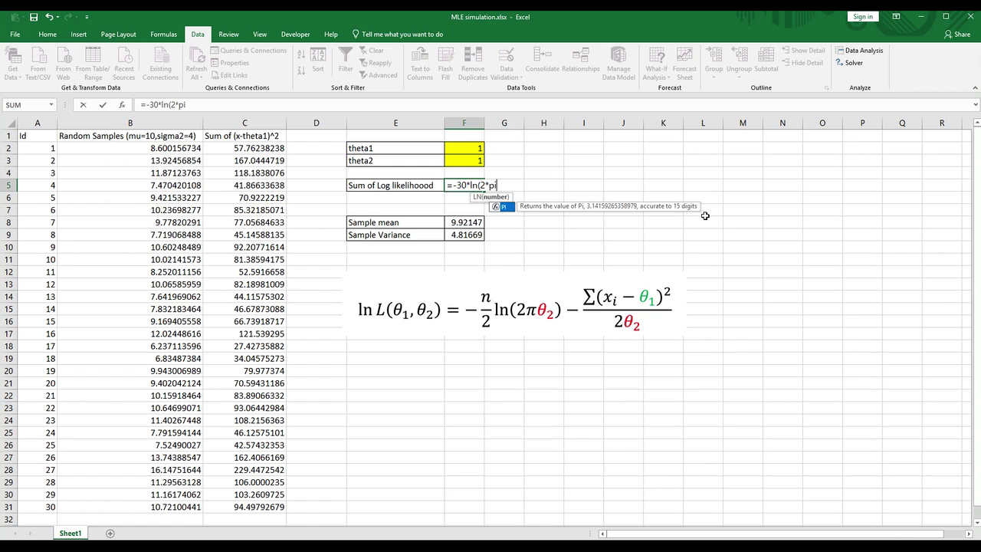
text(()*F3)
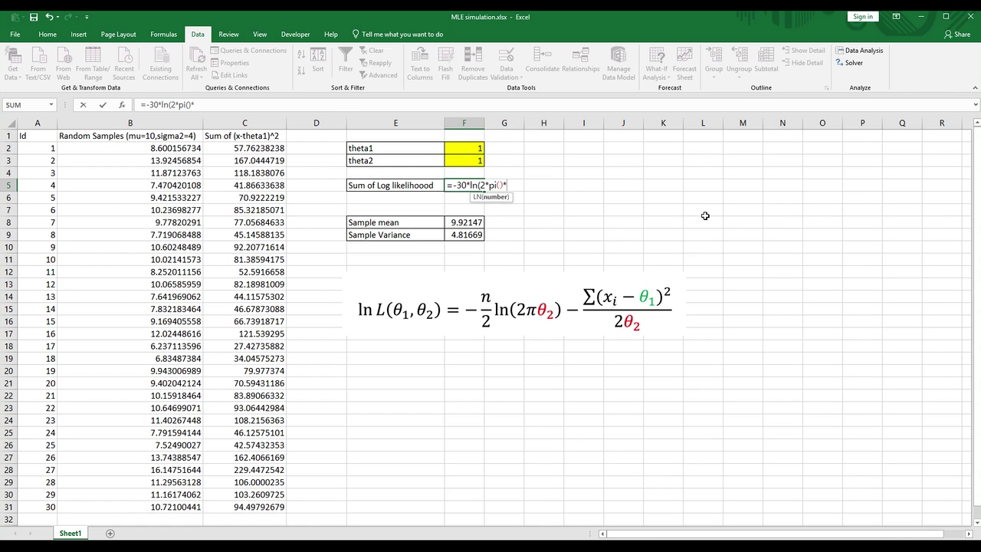
click(469, 159)
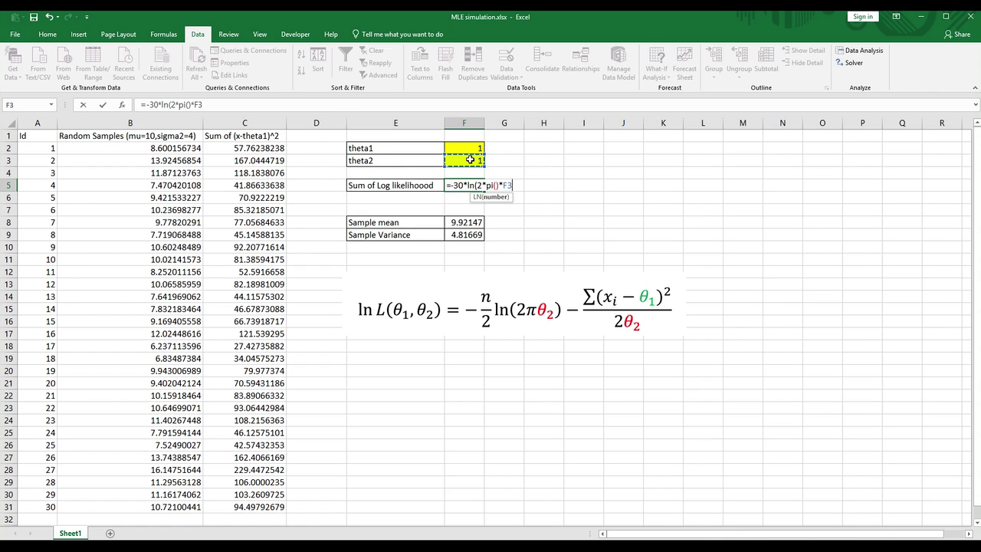
text()/)
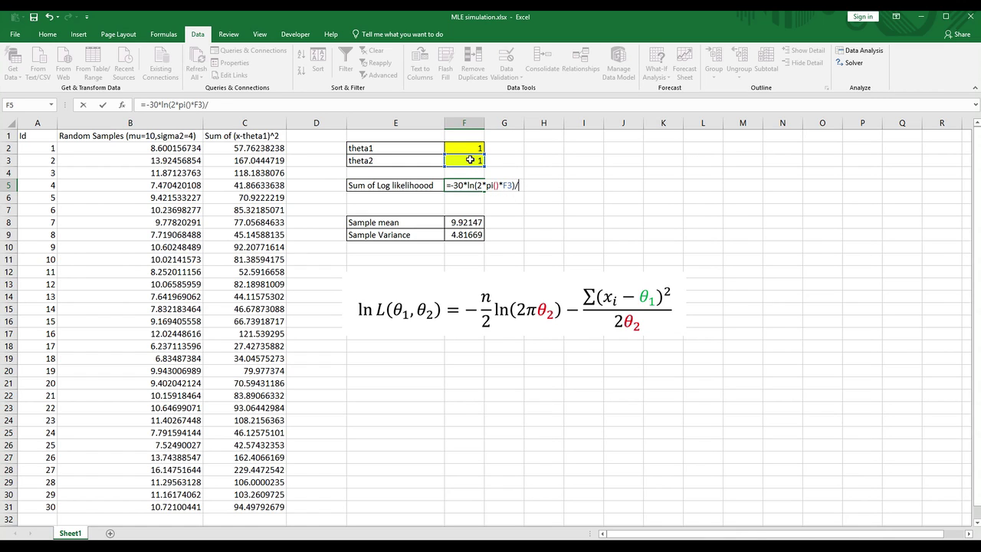
text(2-)
text(sum)
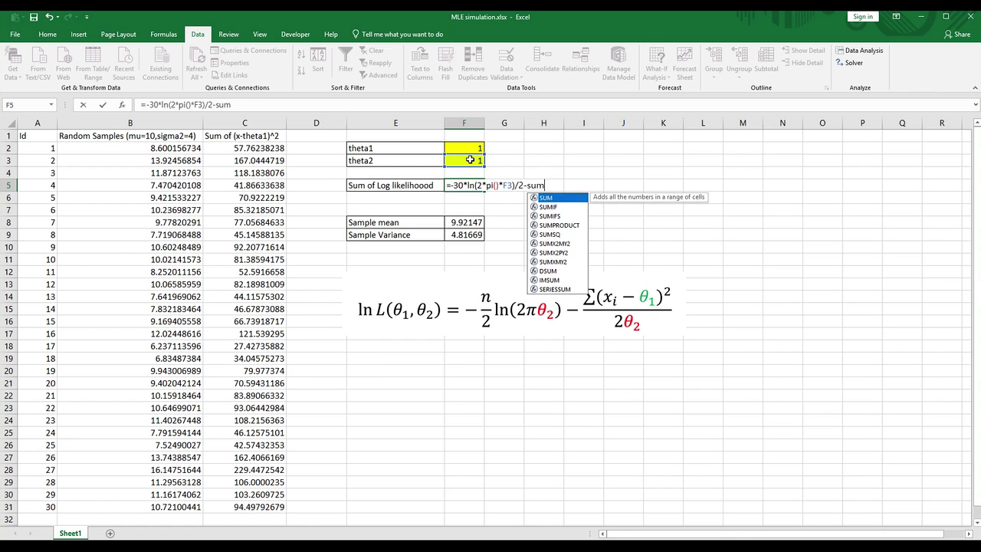
text(()
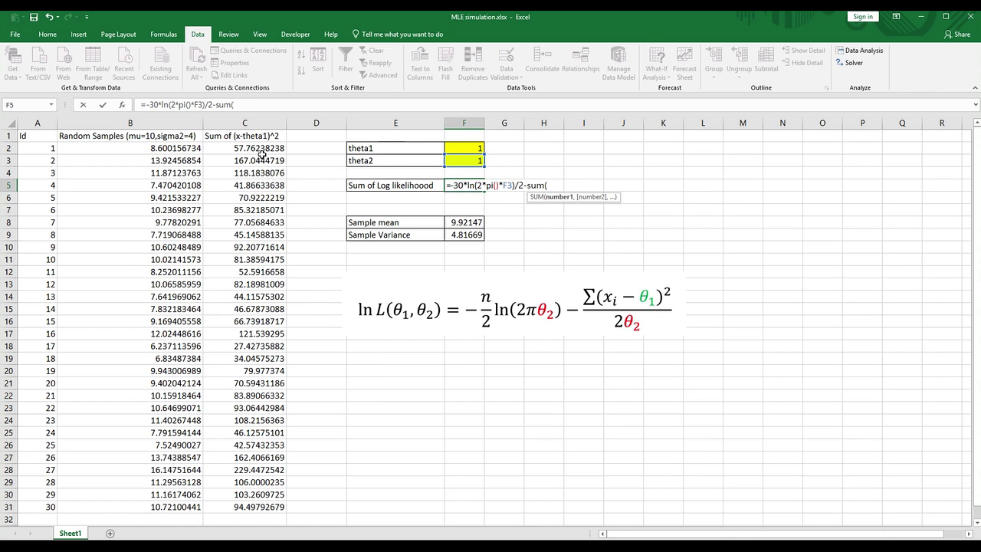
drag(265, 156, 268, 246)
drag(253, 145, 264, 505)
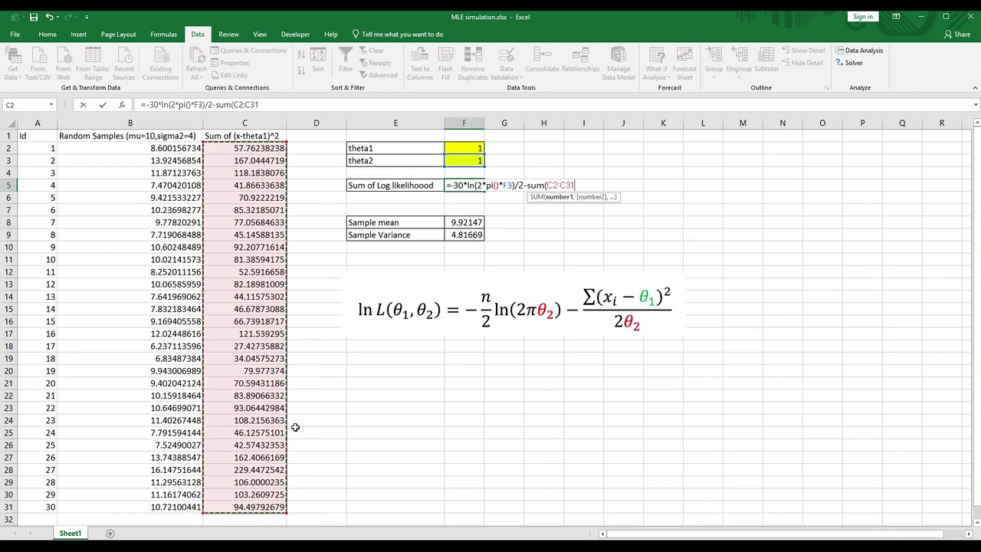
text()/)
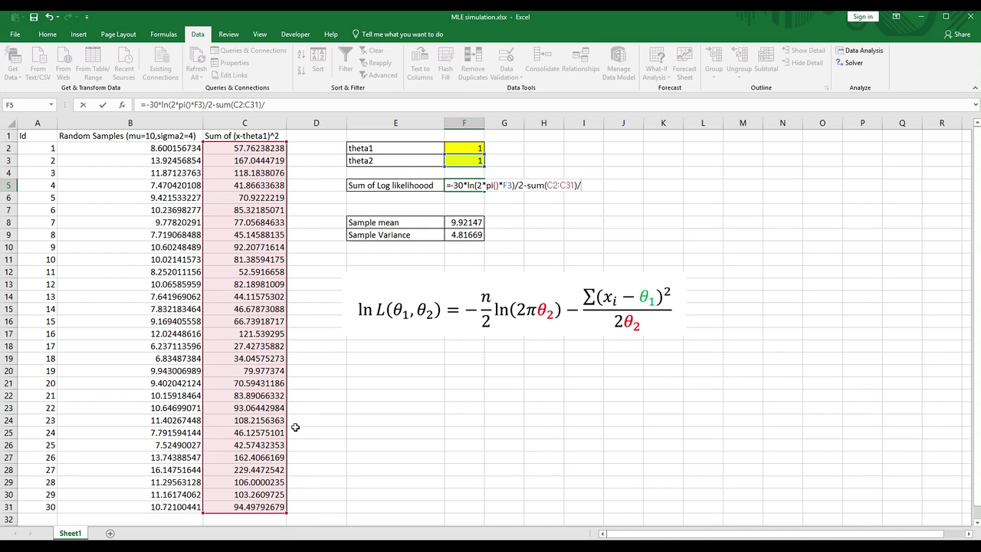
text((2*)
click(466, 161)
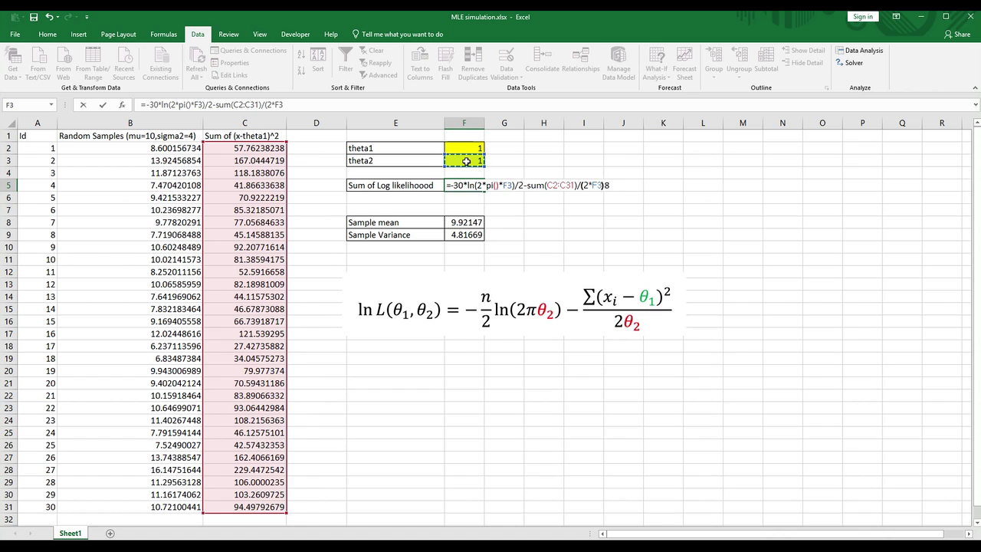
key(Return)
key(Up)
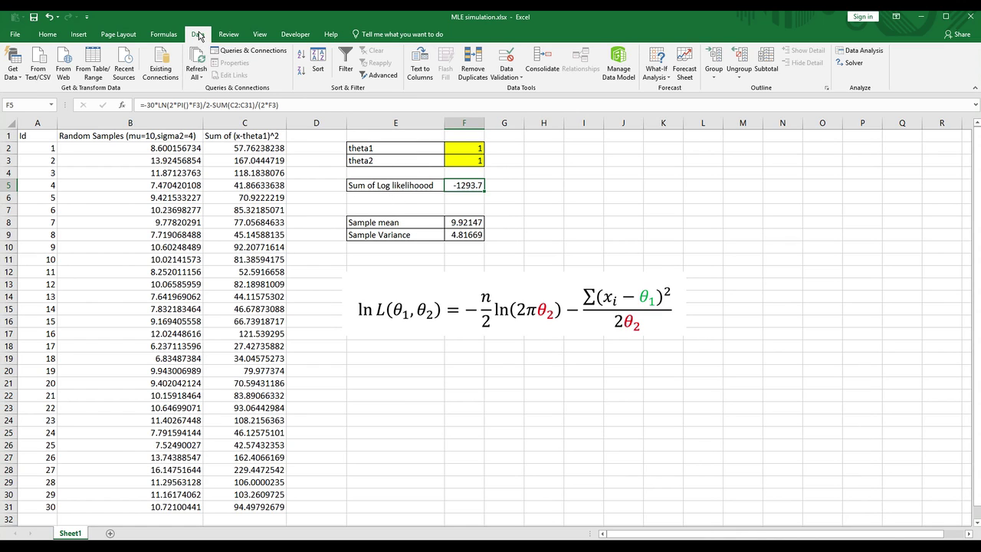
Step: Set Solver to maximise $F$5 by changing theta cells $F$2:$F$3
click(196, 55)
click(851, 63)
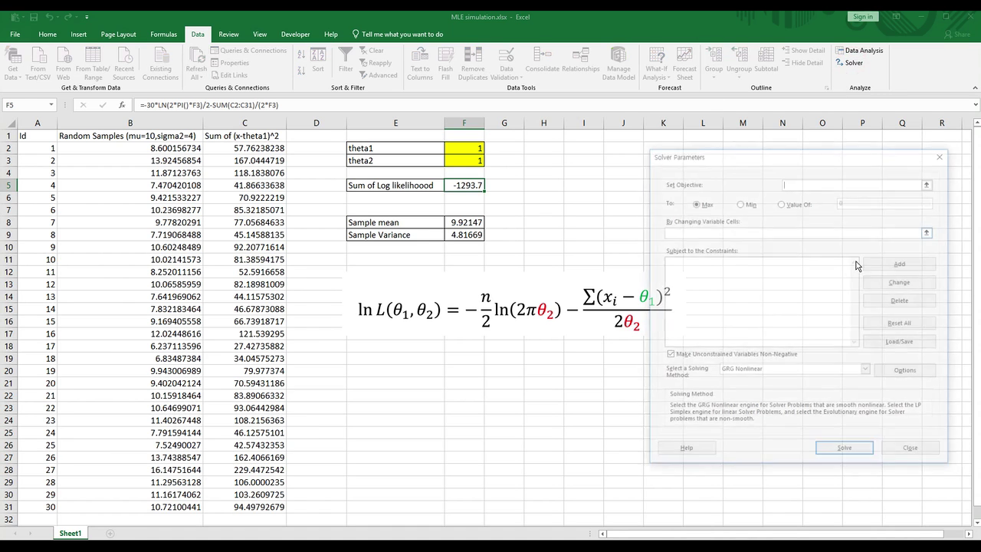
click(931, 182)
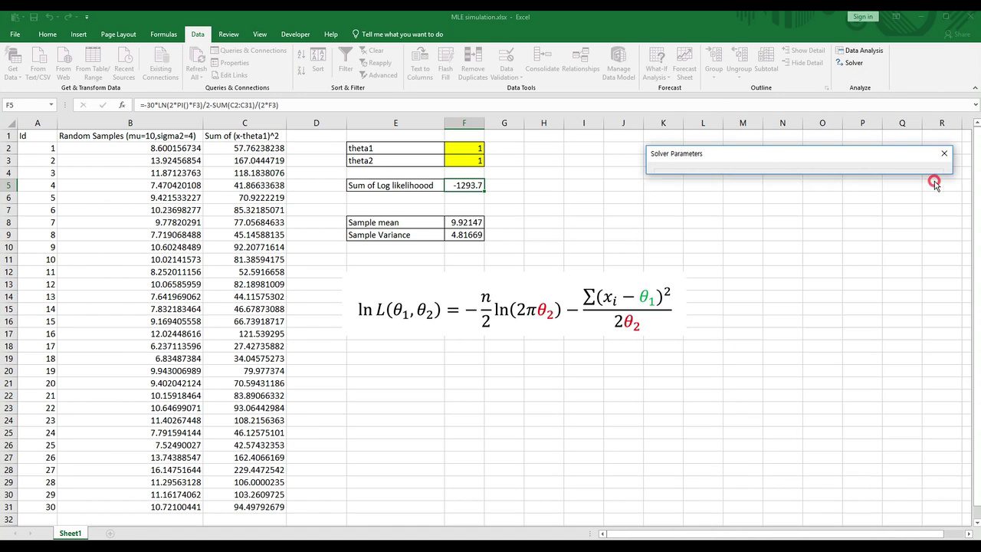
click(467, 185)
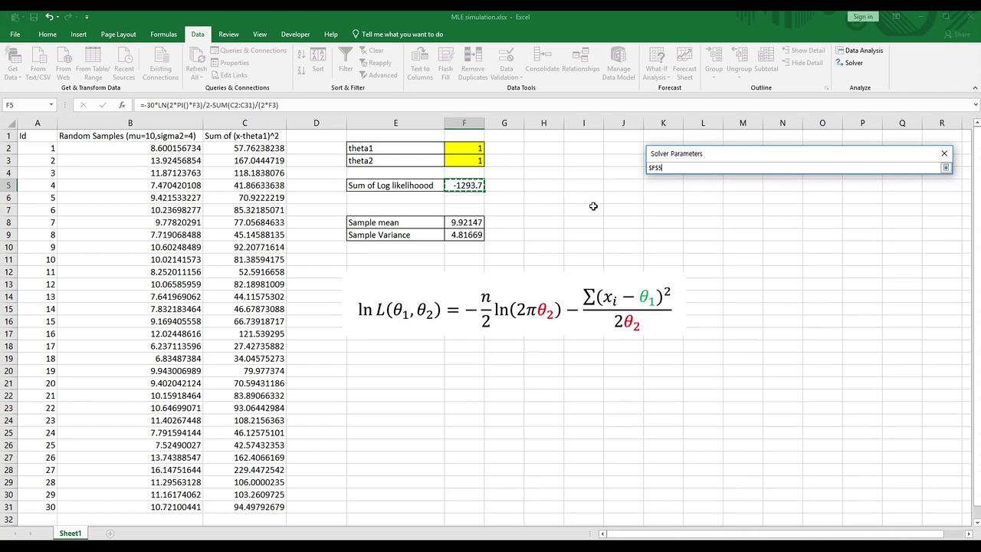
click(946, 167)
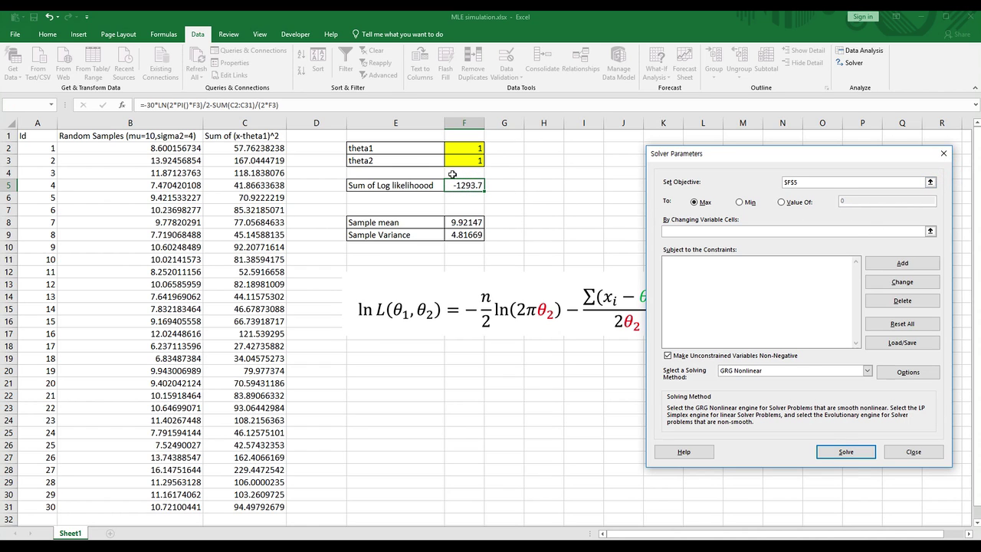
click(930, 231)
drag(476, 147, 476, 154)
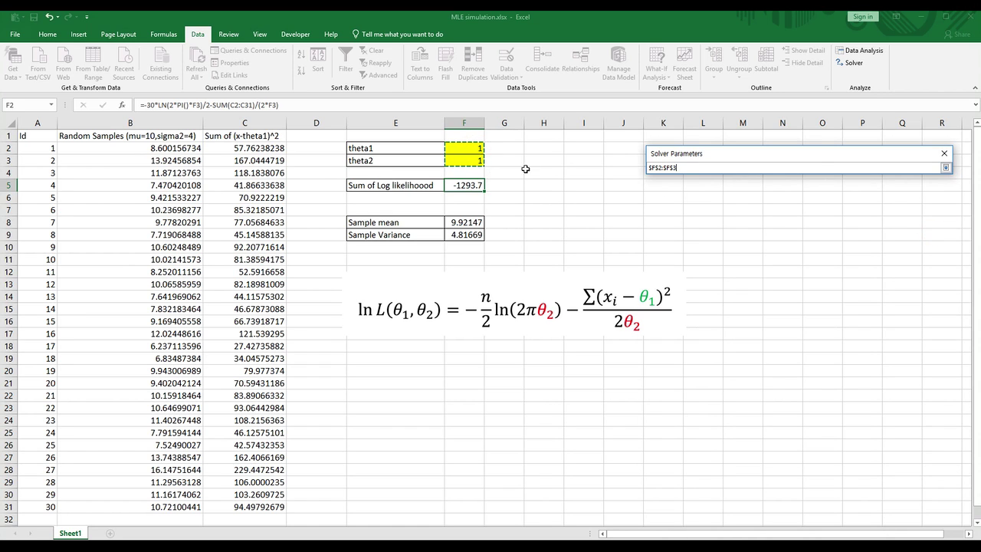
click(945, 168)
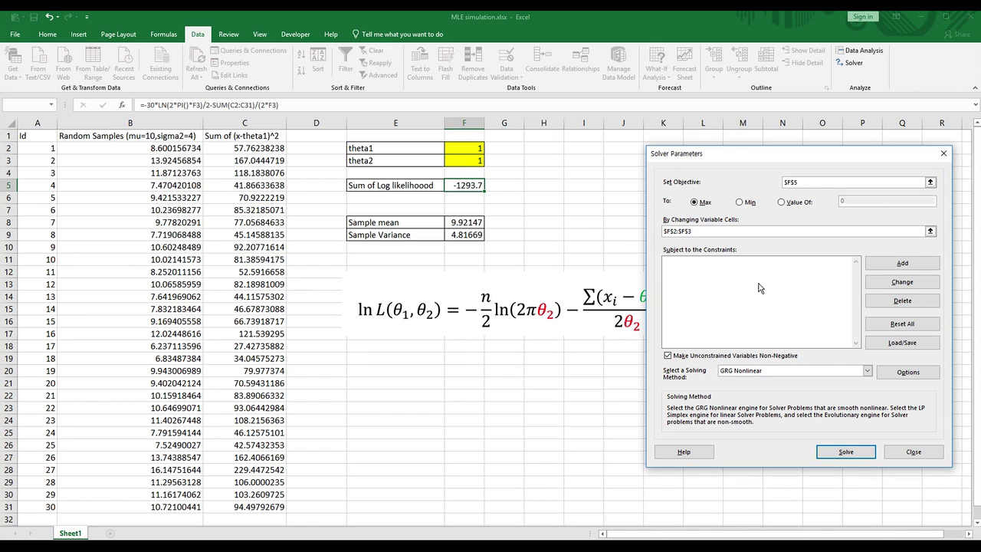
click(901, 263)
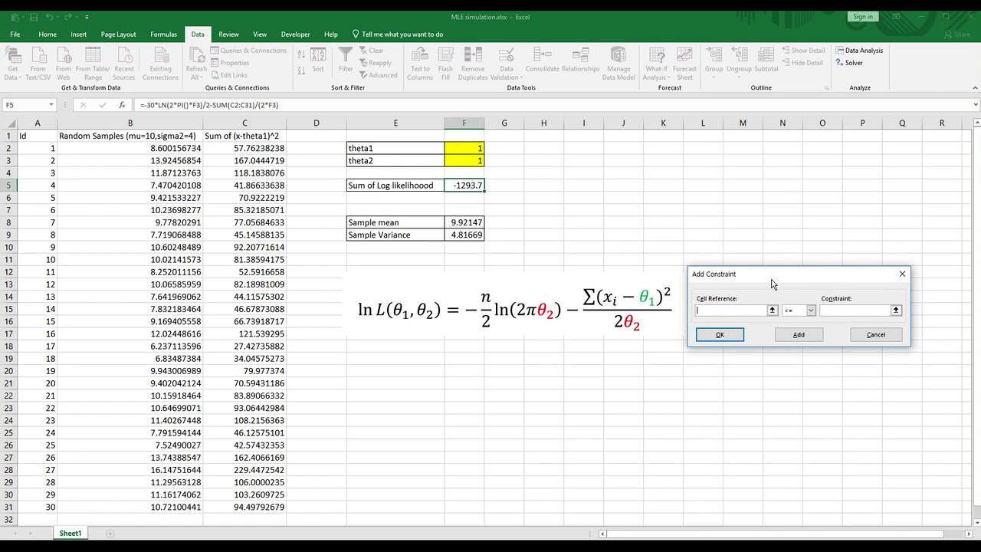
Step: Add the constraint $F$3 >= 0.00001 and run Solver
click(476, 160)
click(810, 310)
click(806, 335)
click(838, 312)
text(0.00001)
click(731, 335)
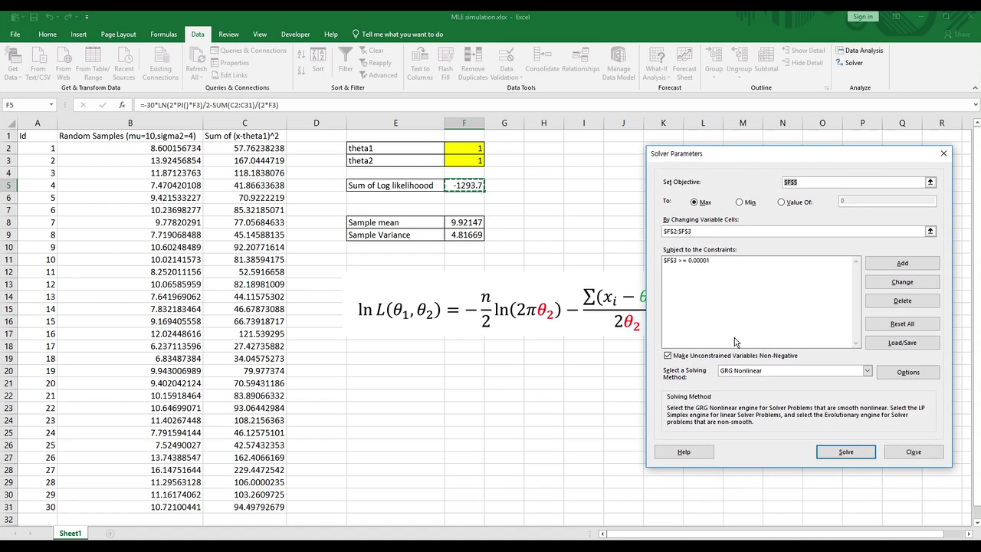
click(845, 451)
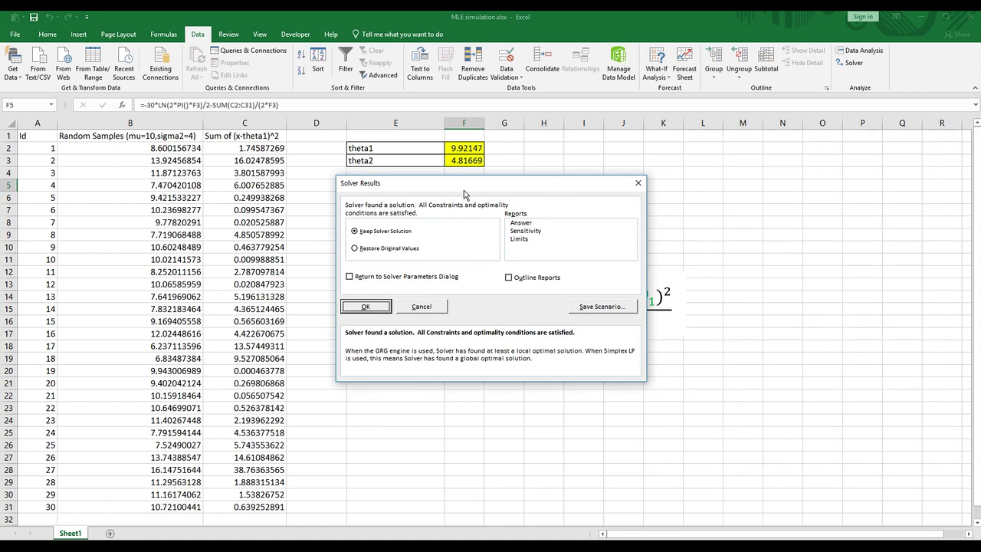
Step: Accept Solver's solution, leaving the log likelihood at -66.149
drag(464, 190, 695, 171)
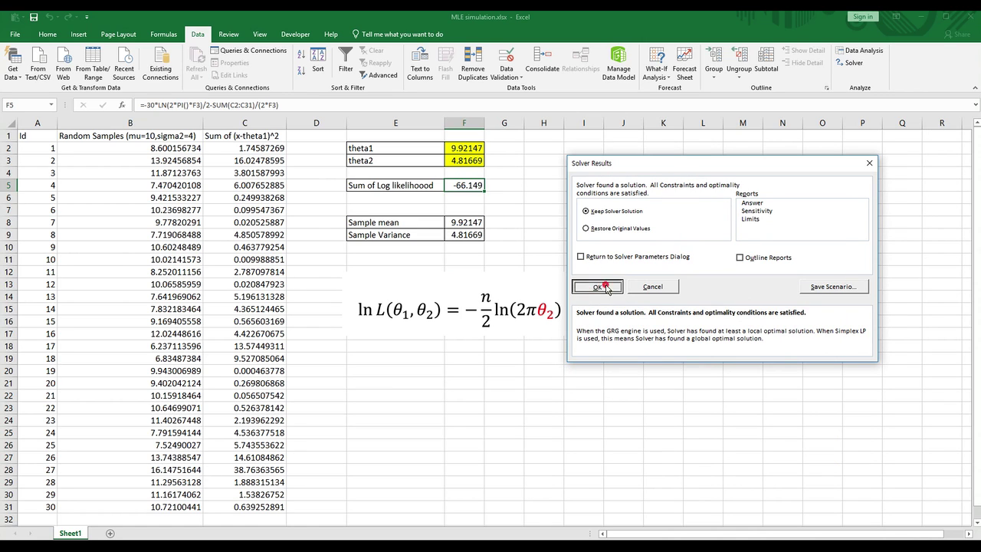
click(596, 287)
click(550, 196)
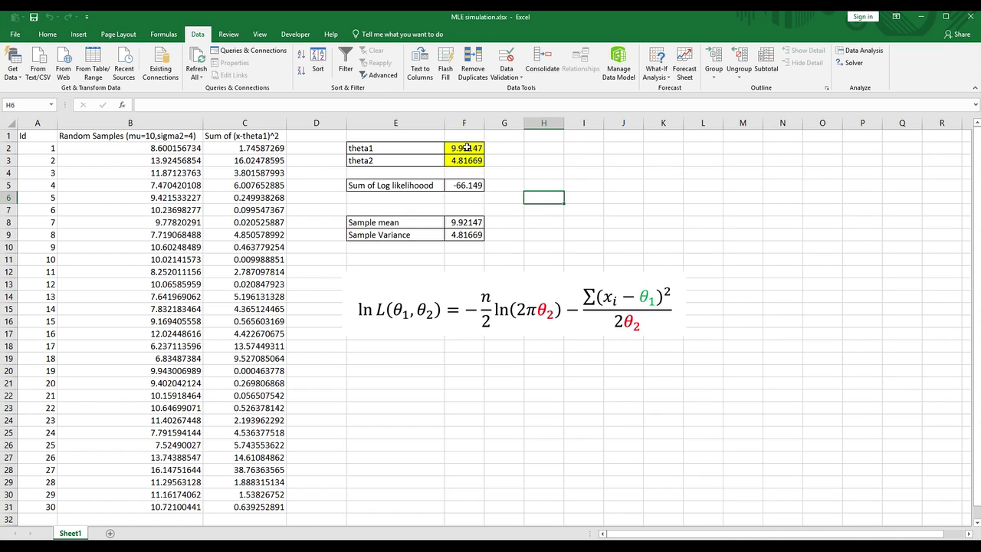
drag(467, 147, 468, 161)
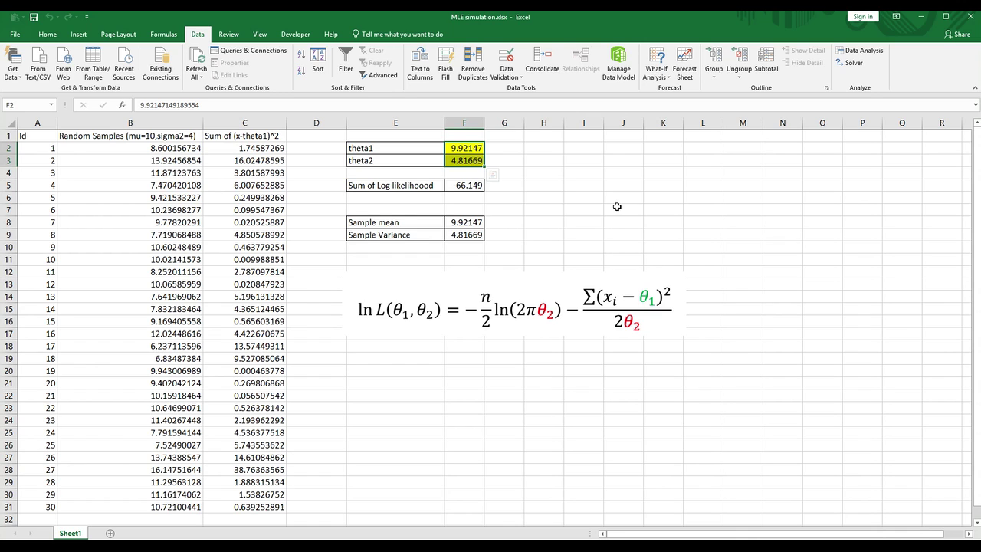
click(595, 192)
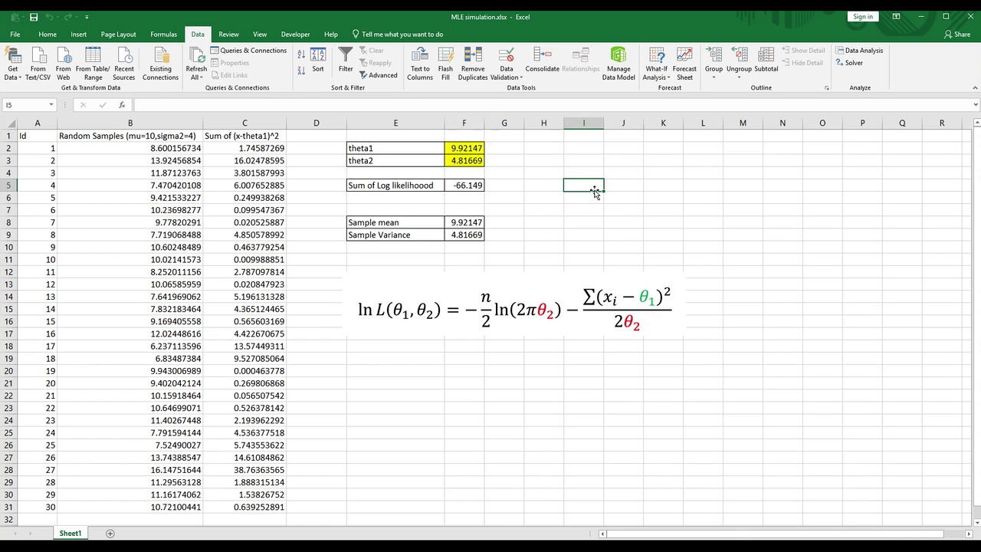